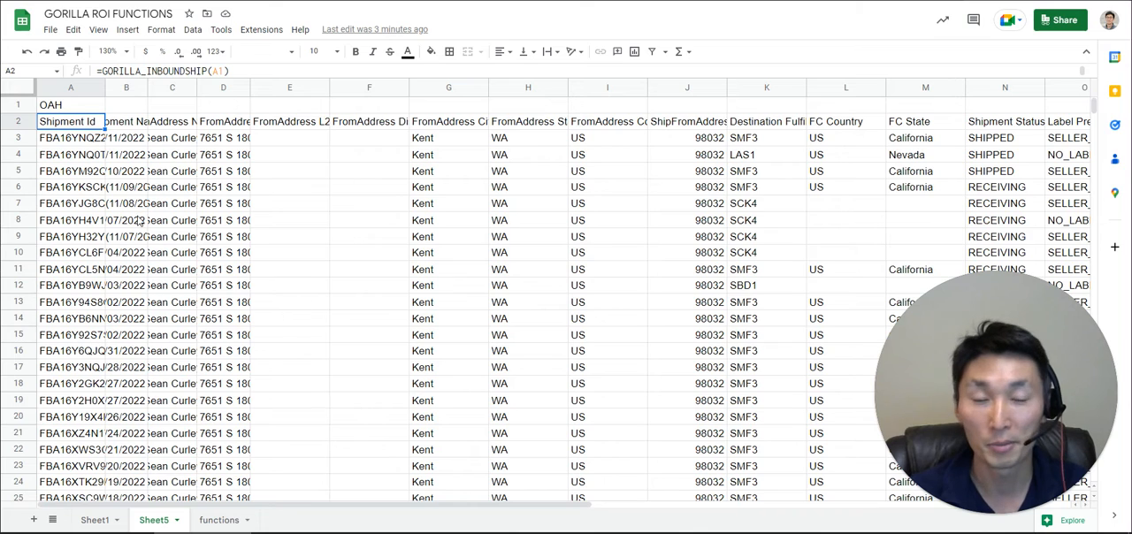
- Look over the commands of the Amazon Seller Central Connector - Gorilla ROI add-on and the seller ID in cell A1
click(261, 32)
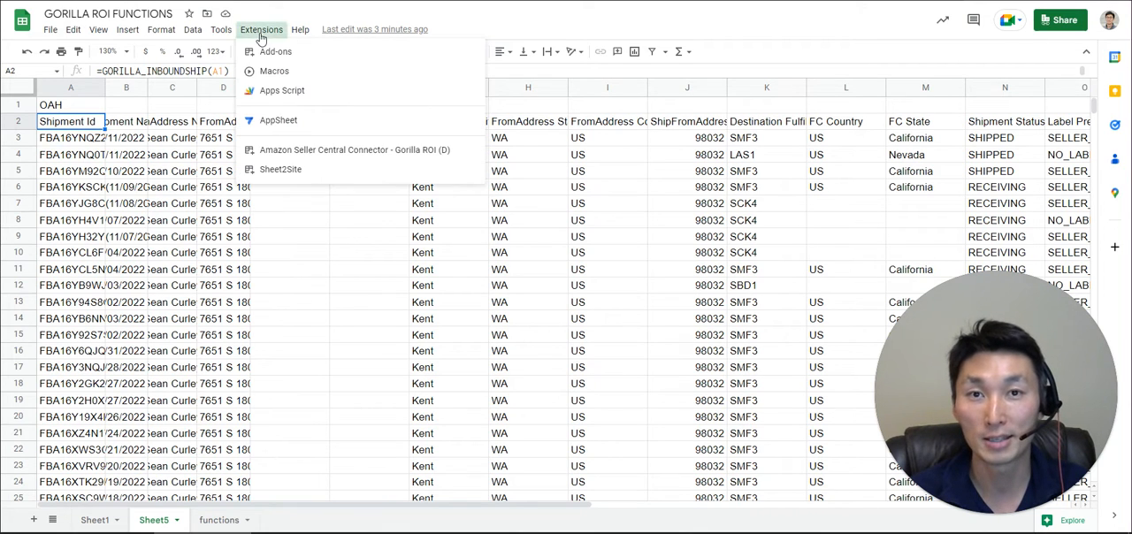
mouse_move(328, 155)
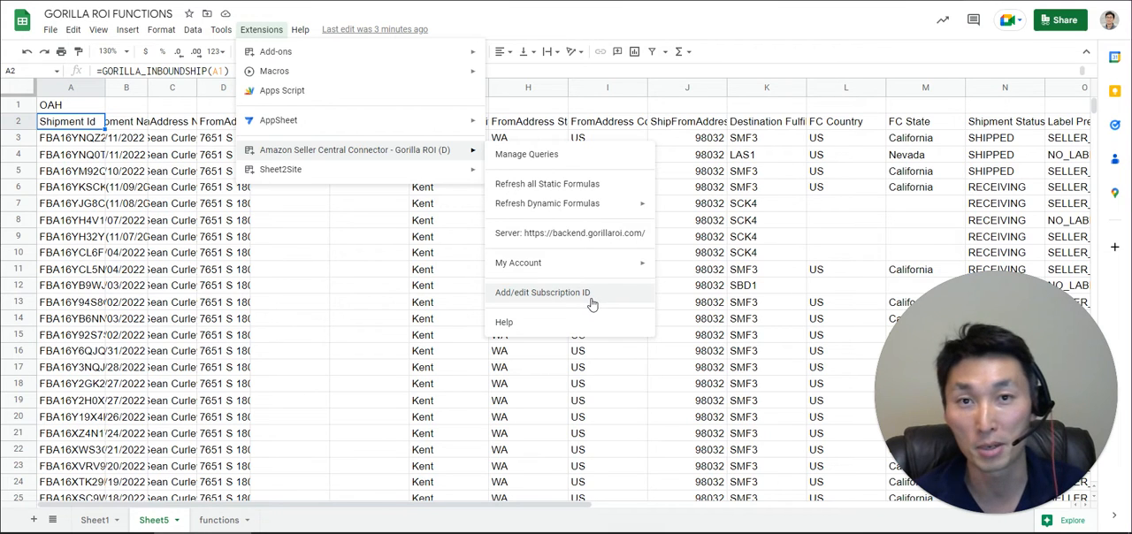
click(76, 122)
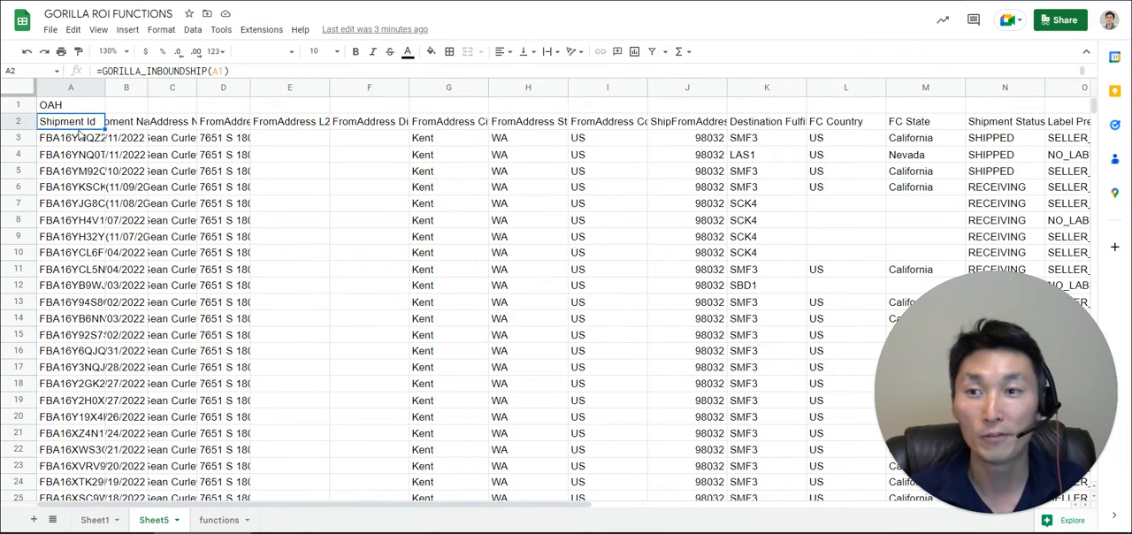
key(Up)
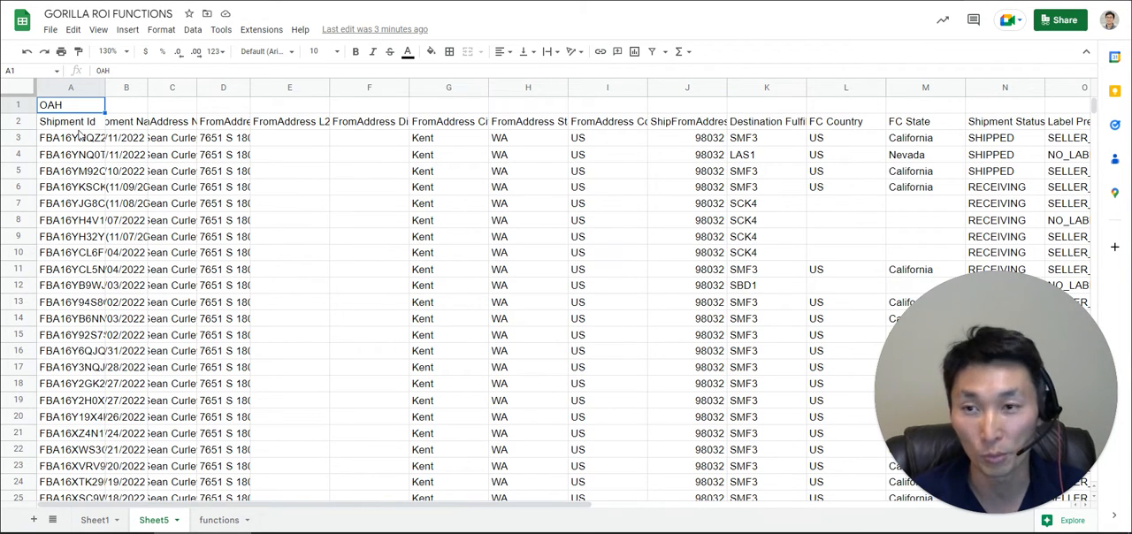
- Clear cell A2 and start a GORILLA_INBOUNDSHIP formula in it
click(82, 127)
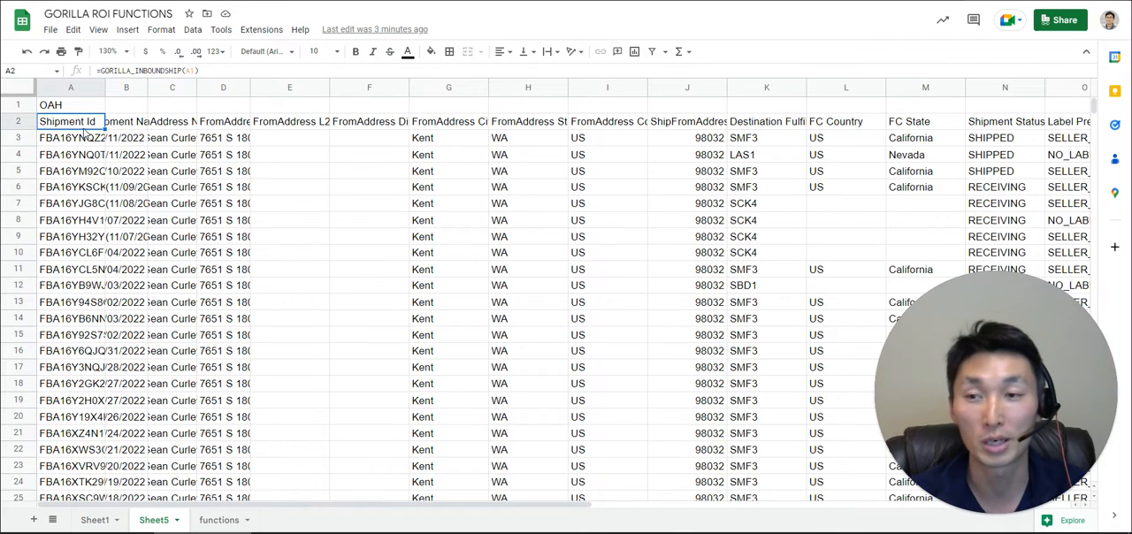
key(Delete)
text(=goril)
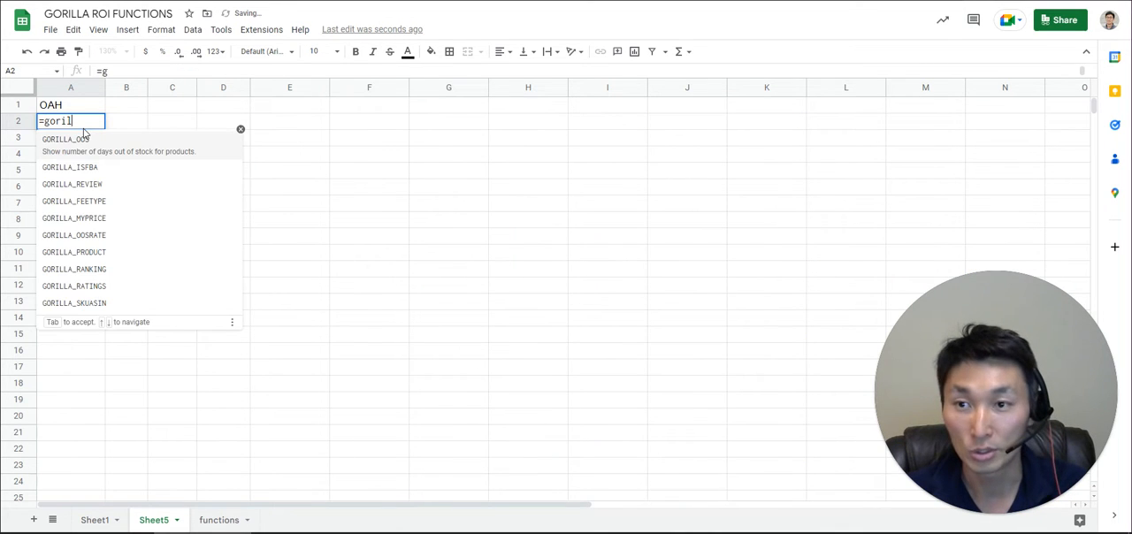
text(la_inb)
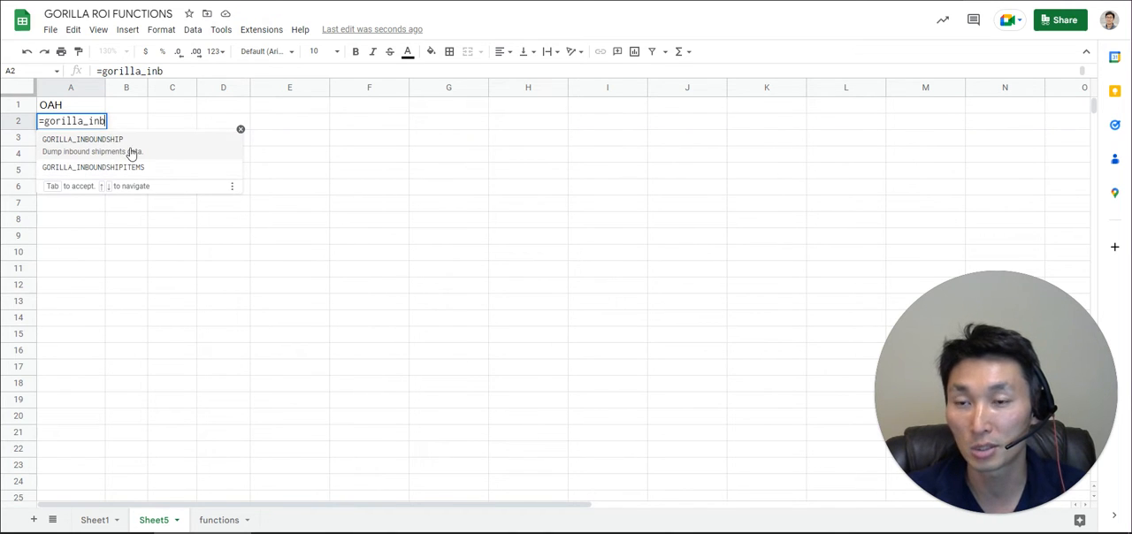
click(132, 151)
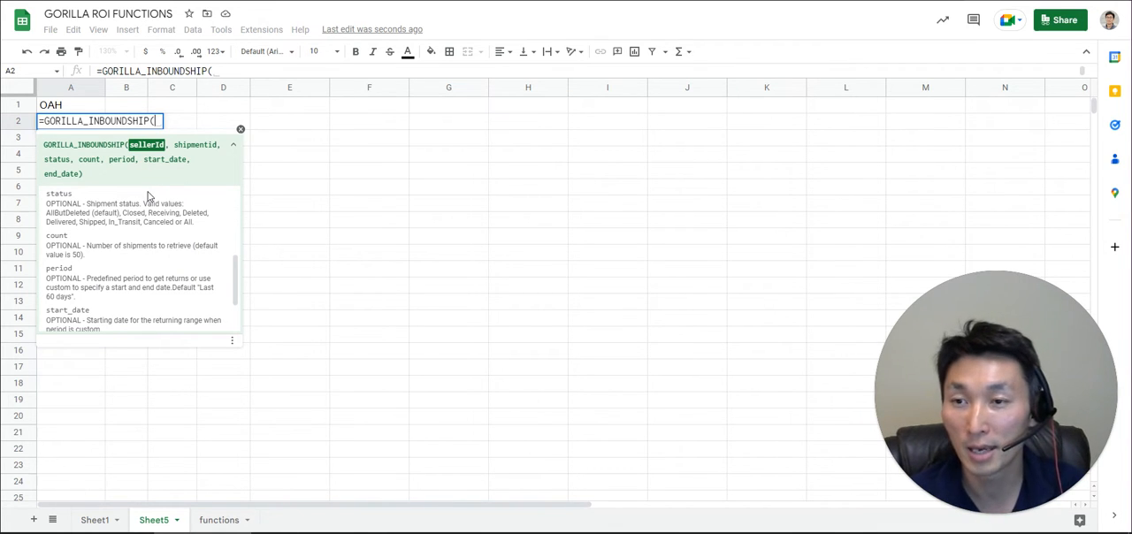
- Try cell A1 and the quoted text "OAH" as alternative seller ID arguments, removing each one again
click(64, 107)
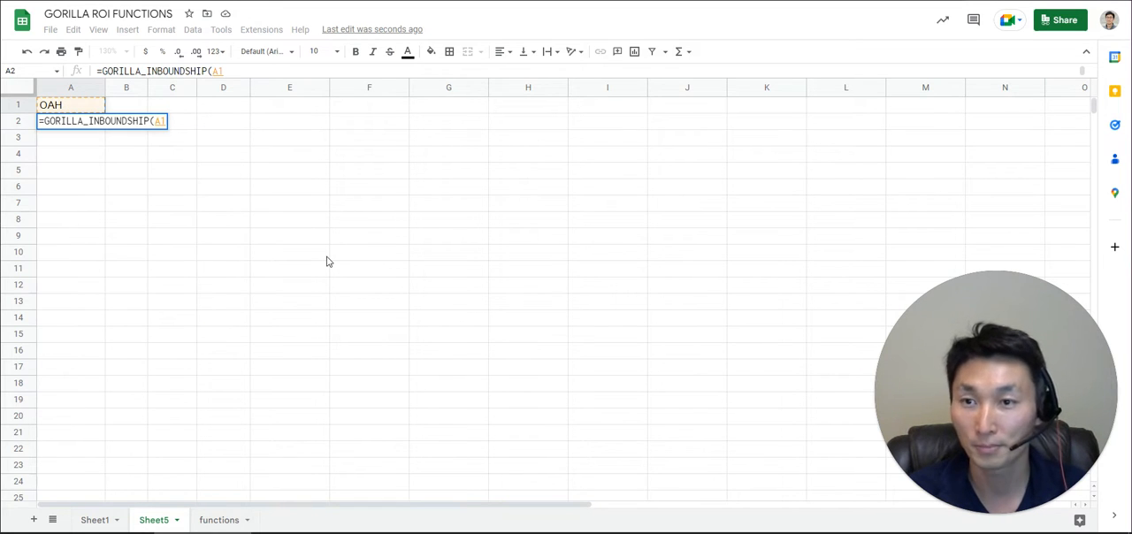
text(,)
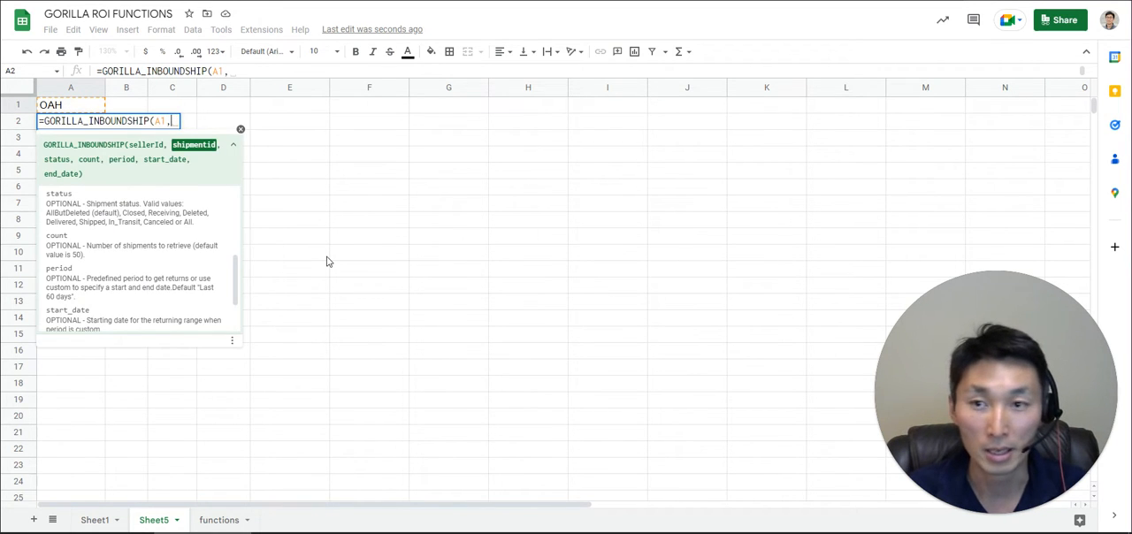
key(BackSpace)
key(BackSpace)
key(BackSpace)
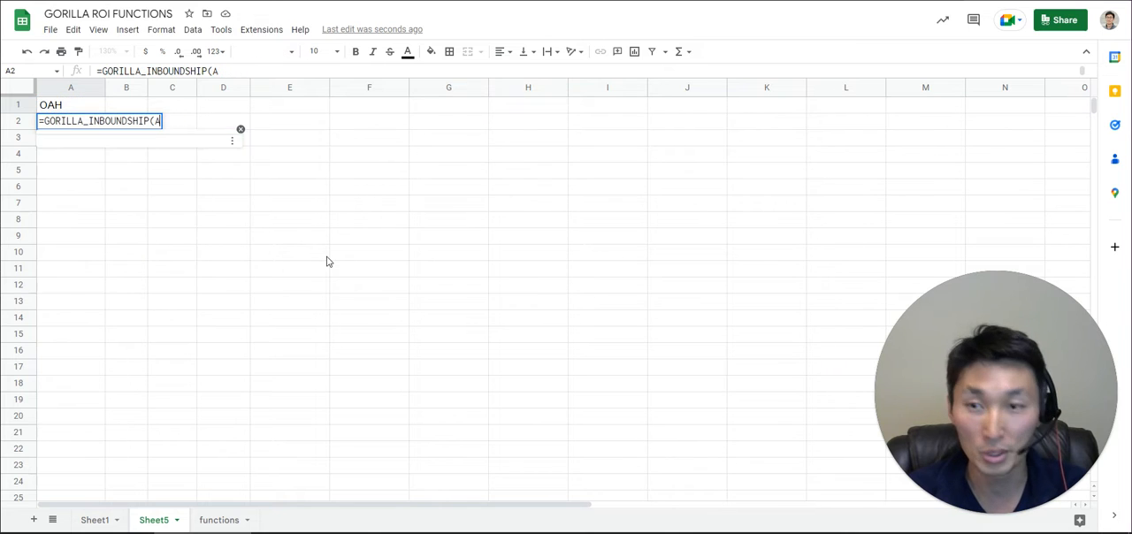
key(BackSpace)
text(()
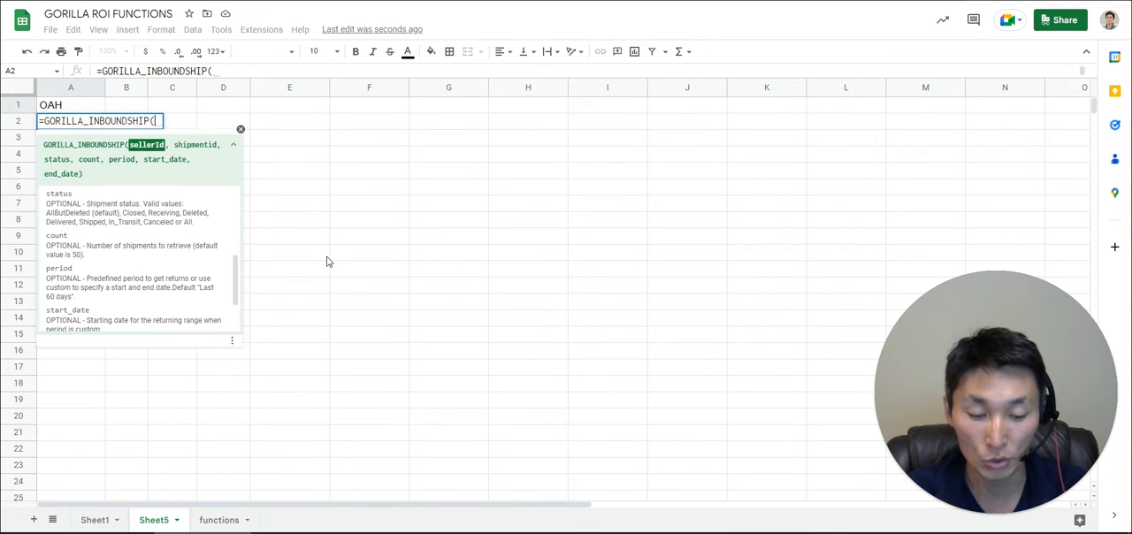
text("OAH")
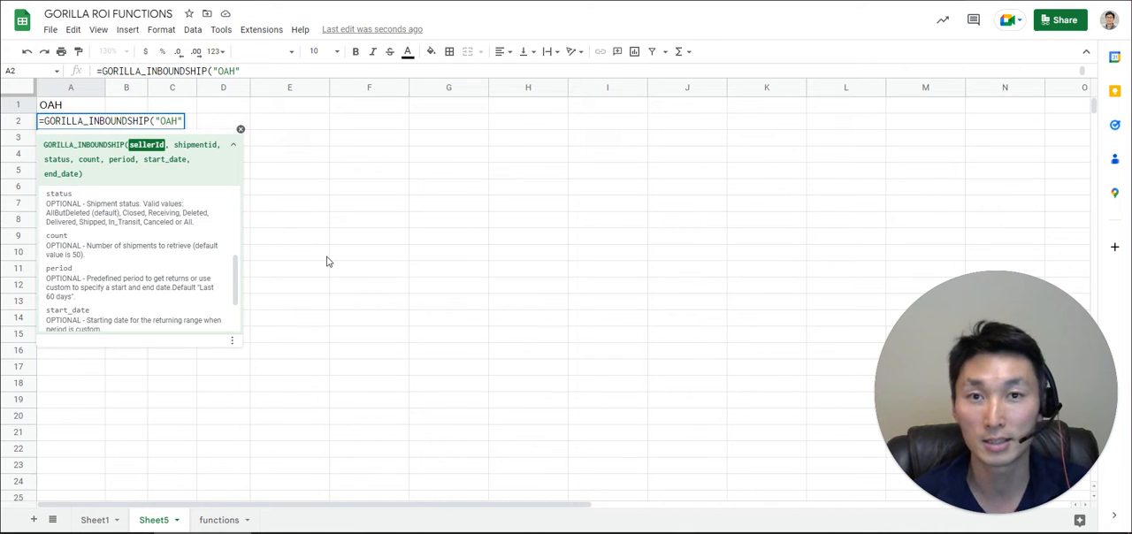
key(BackSpace)
key(BackSpace)
key(BackSpace)
key(BackSpace)
key(BackSpace)
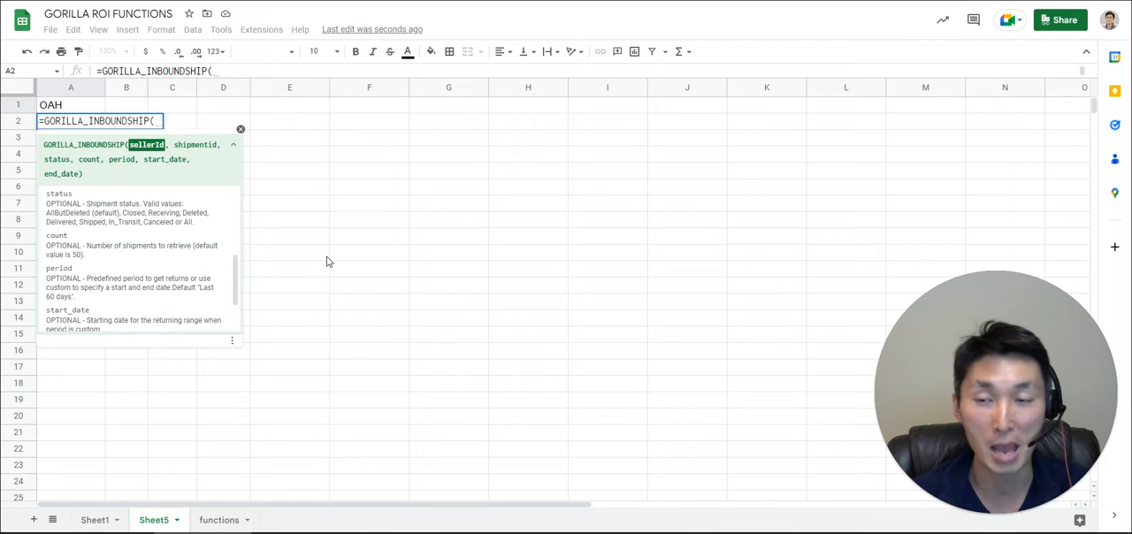
- Complete the inbound shipment formula in A2 with cell A1 as the seller ID, and look over the returned table
click(90, 109)
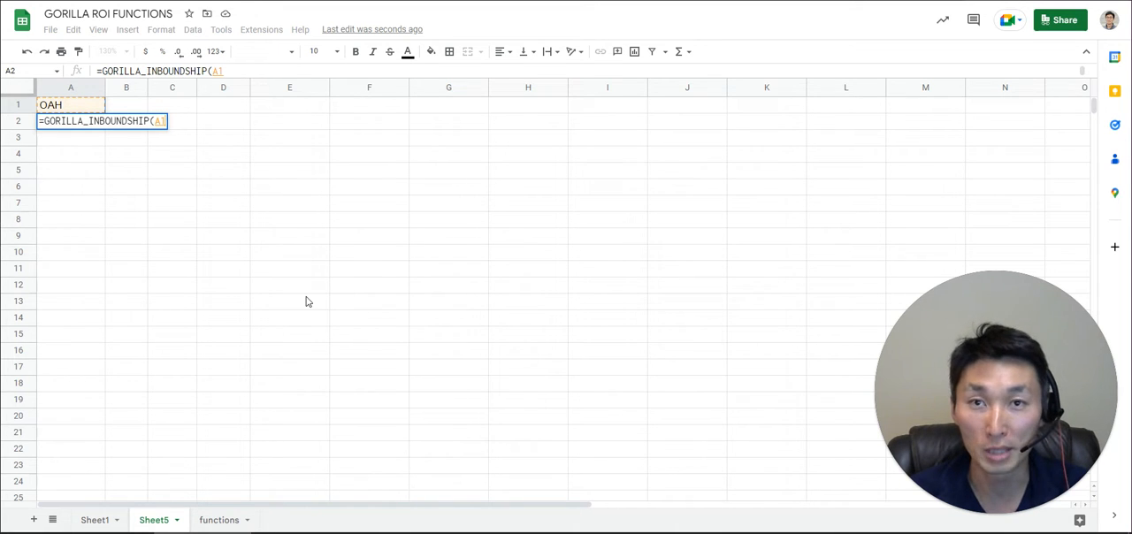
text())
key(Return)
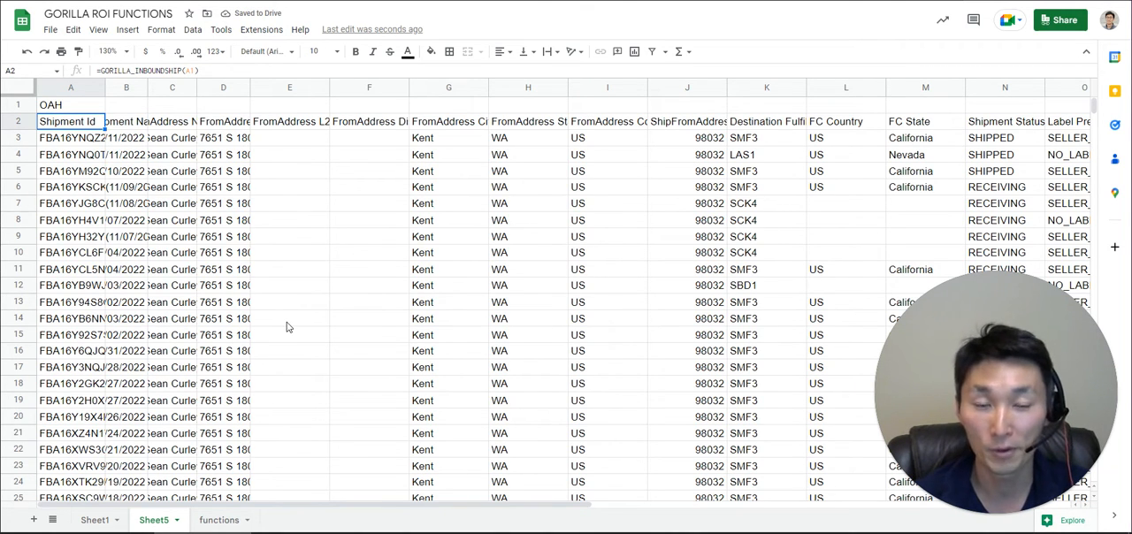
drag(314, 504, 141, 499)
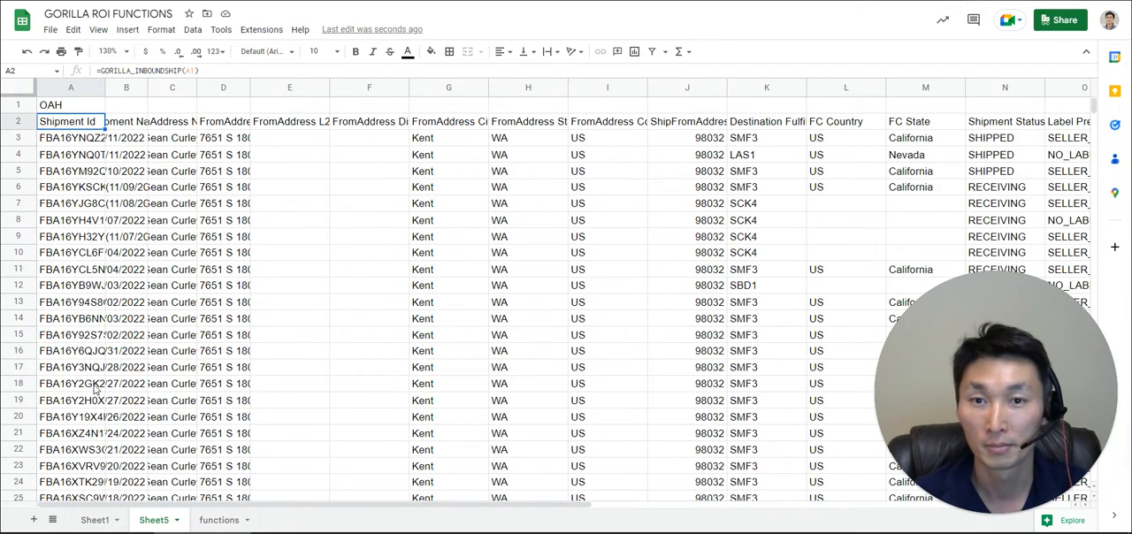
- Extend the A2 formula with a count of 100, leaving the shipment ID and status arguments empty
double_click(86, 123)
click(167, 120)
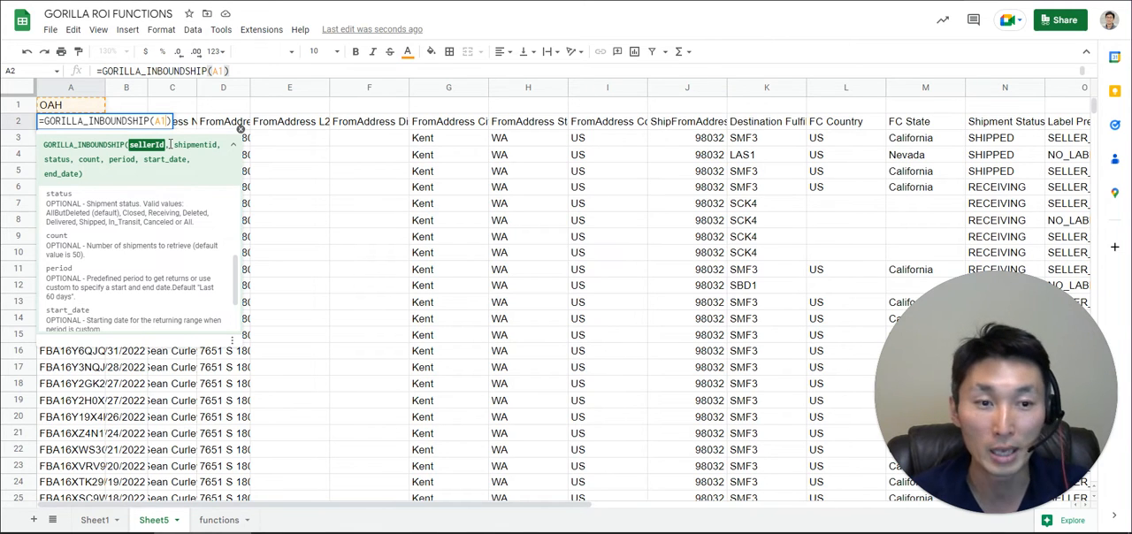
text(,)
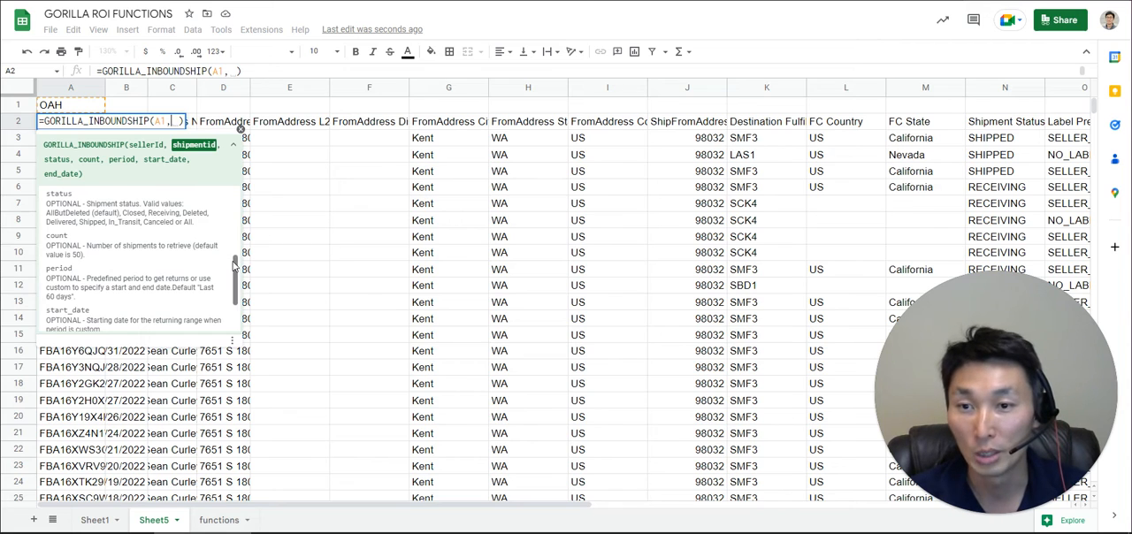
scroll(235, 270, down, 2)
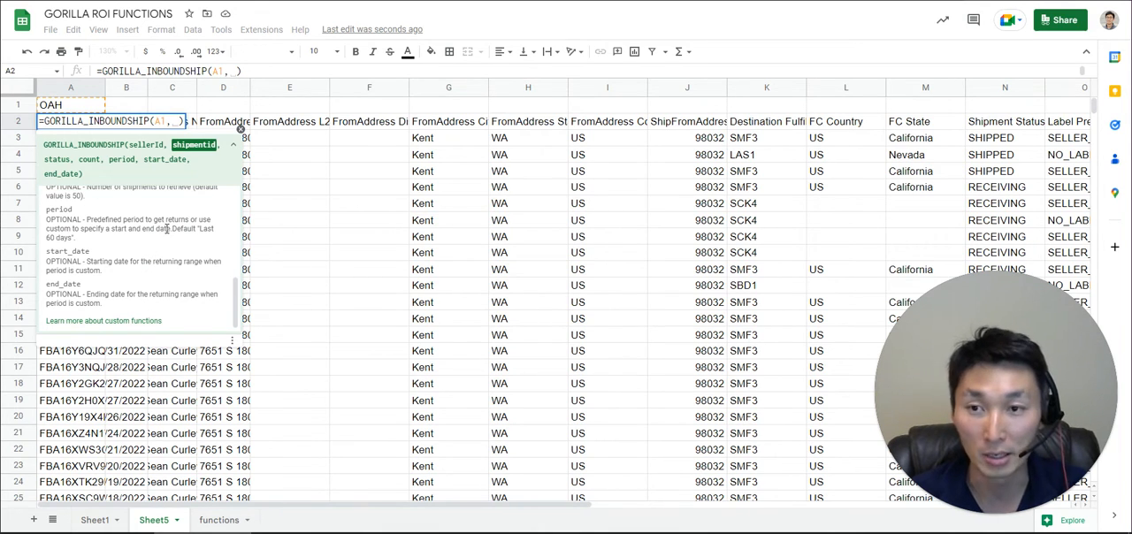
key(BackSpace)
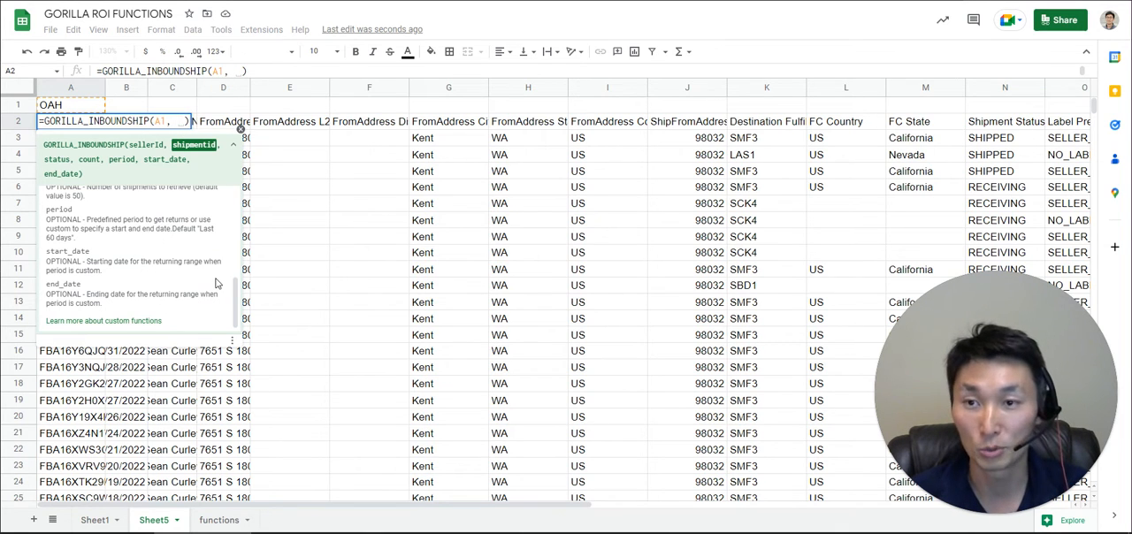
text(,)
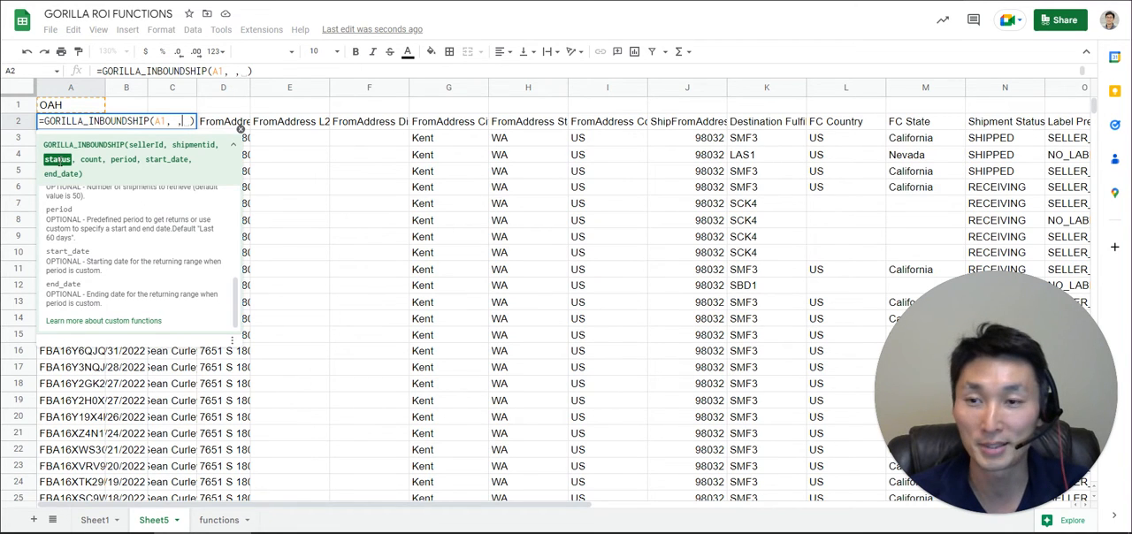
text(,)
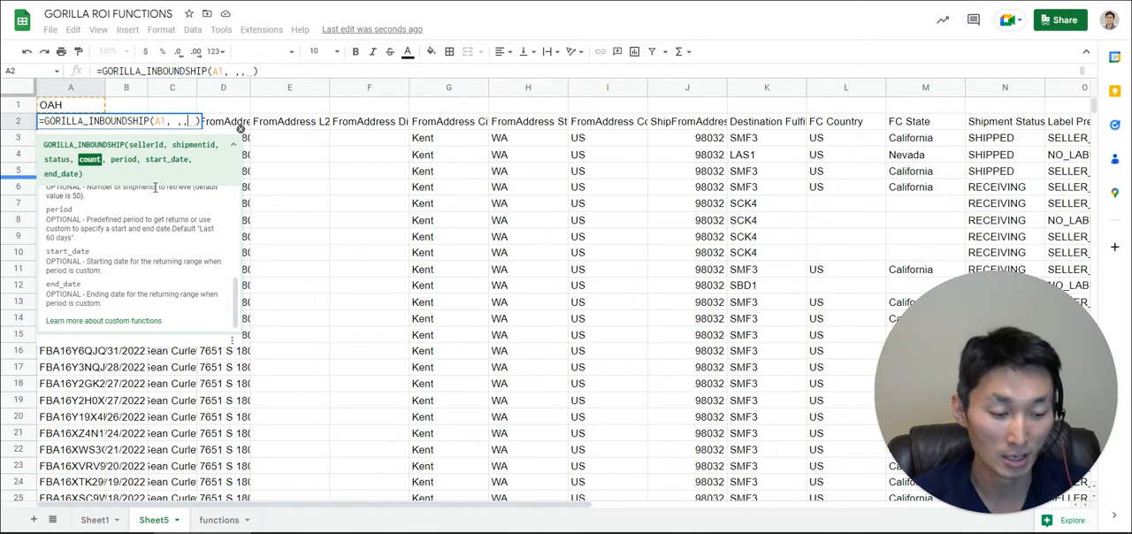
text(100)
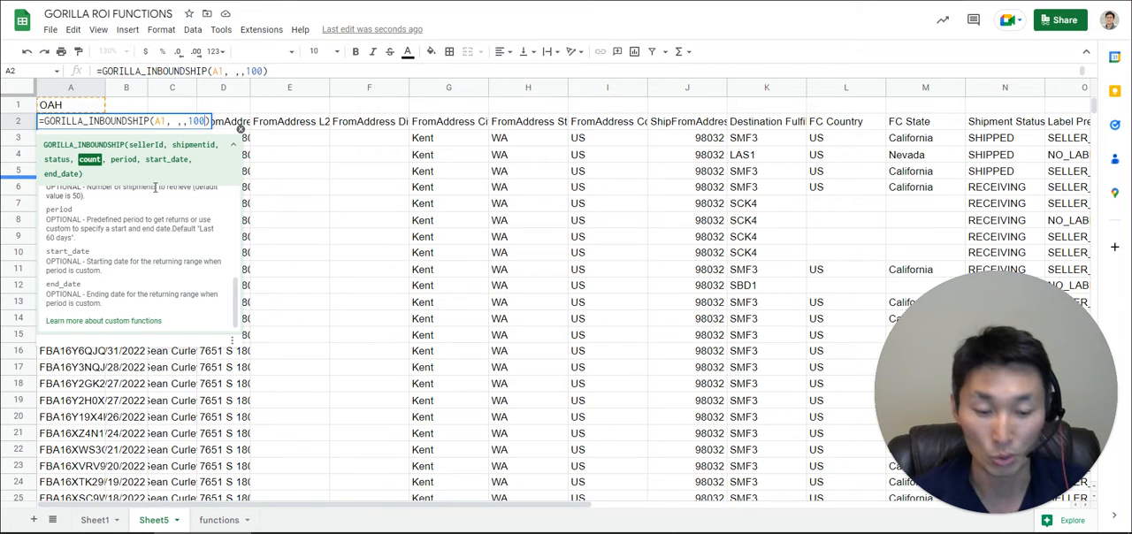
key(Return)
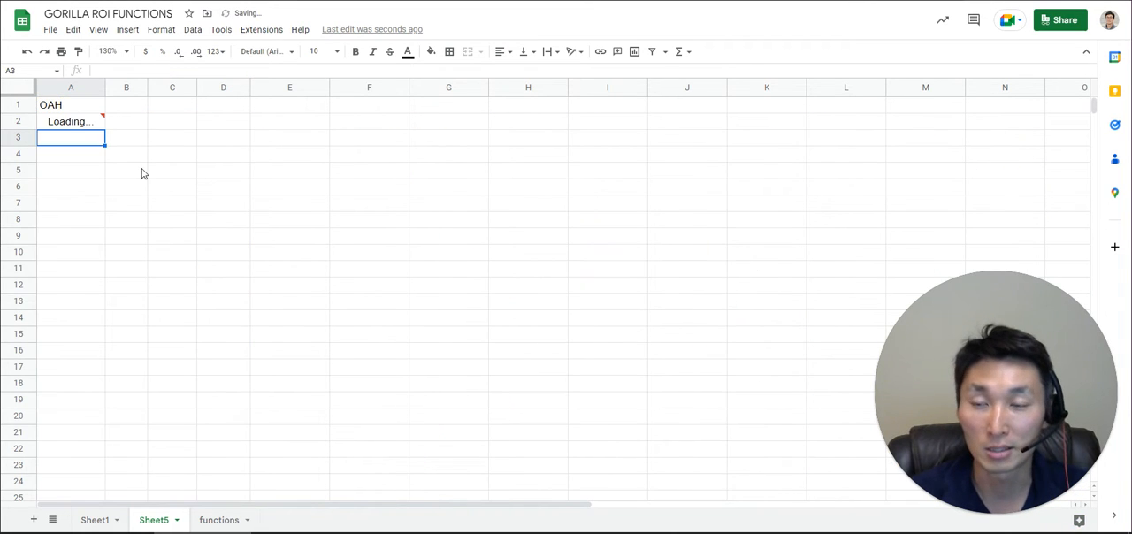
- Check how far down column A the returned shipment list extends, and return to the top of the sheet
click(89, 123)
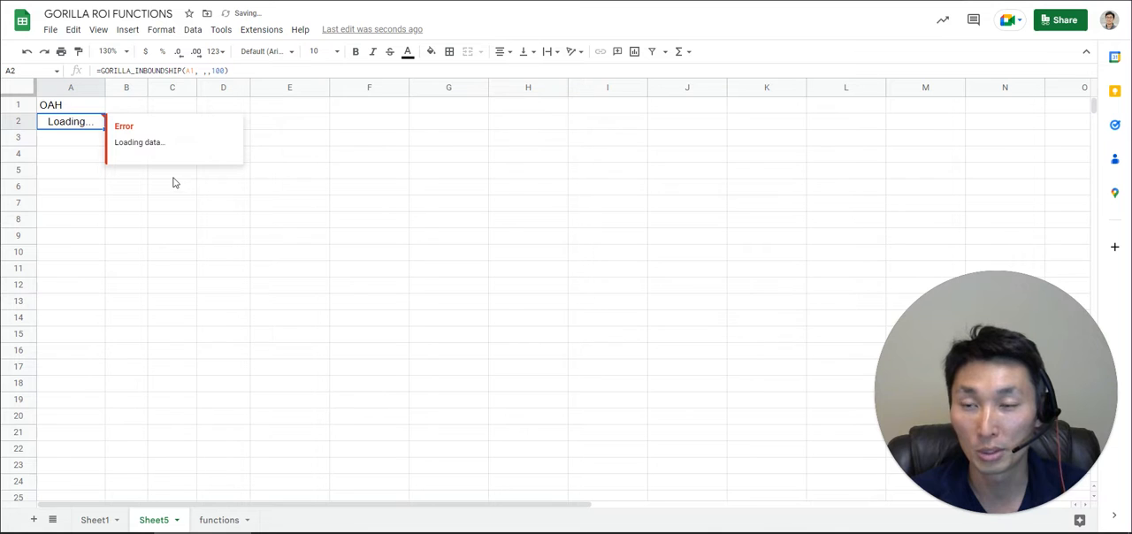
key(ctrl+Down)
key(Up)
key(Down)
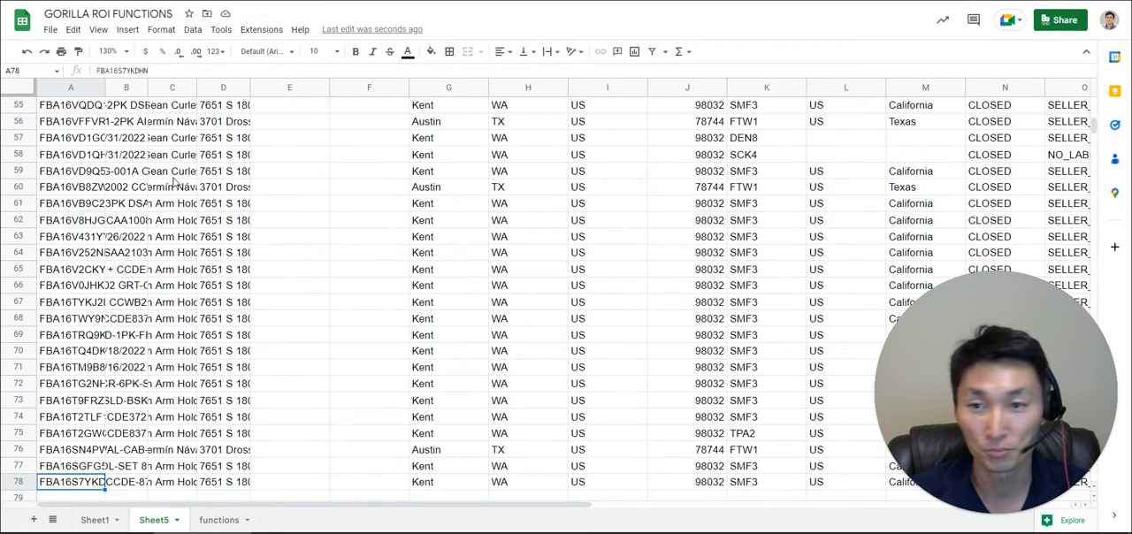
key(ctrl+Up)
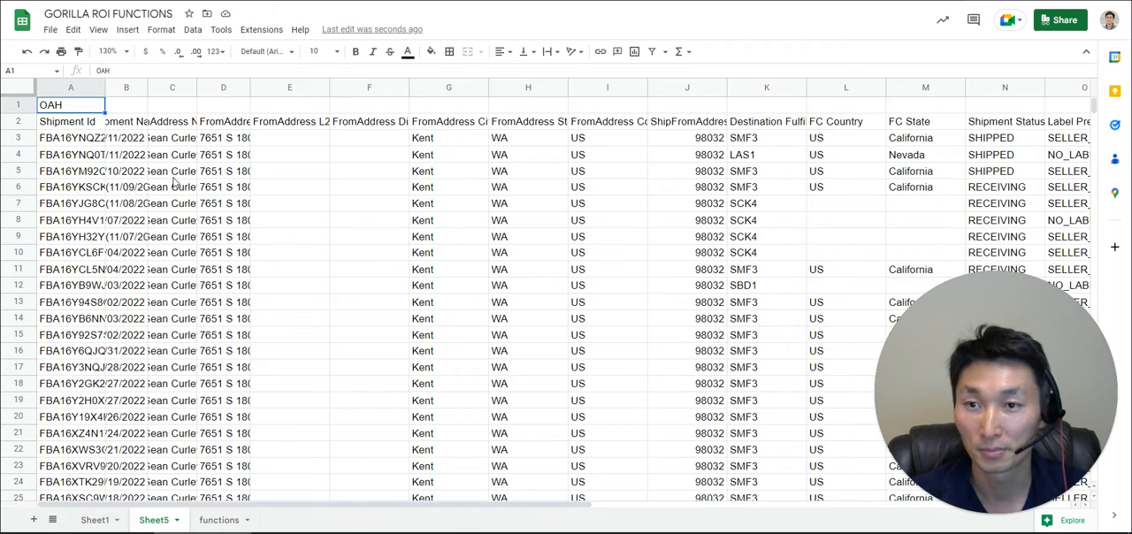
- Replace the function in A2 with GORILLA_INBOUNDSHIPITEMS, removing the old arguments
key(Down)
text(=GORILLA_INBOUNDSHIP(A1, ,,100))
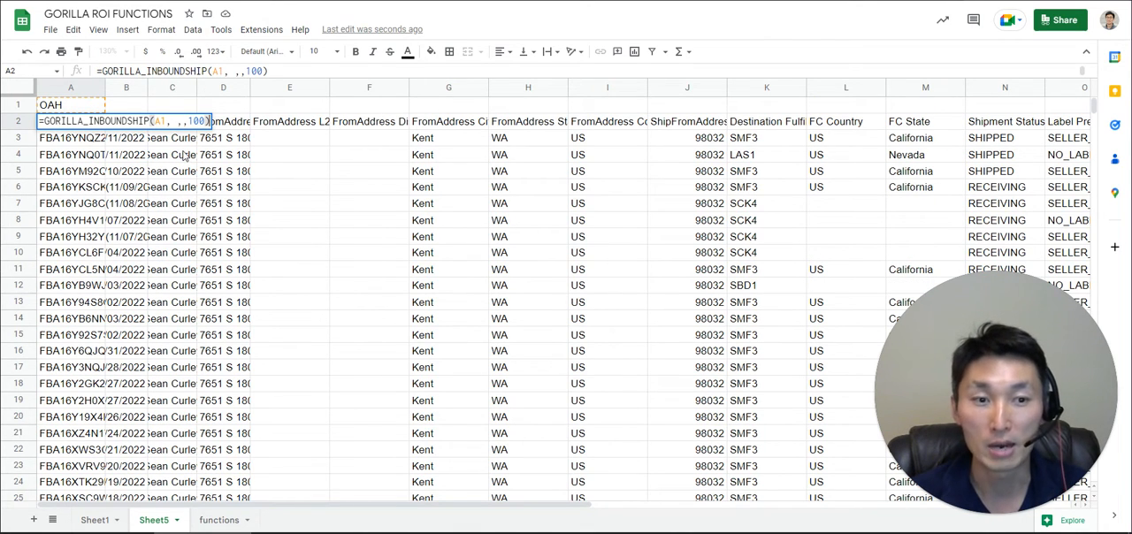
drag(149, 121, 257, 131)
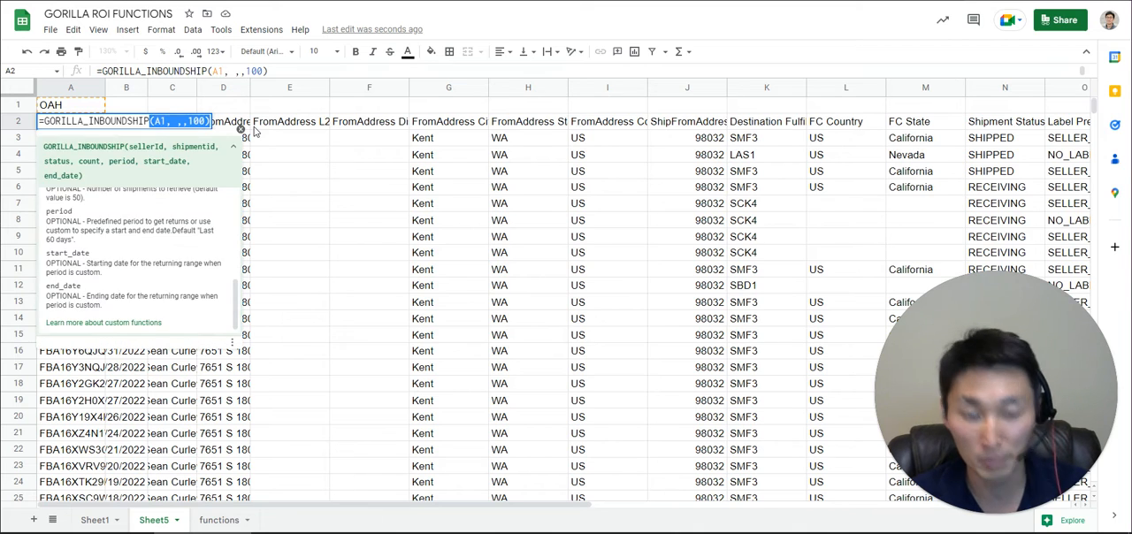
key(BackSpace)
text(it)
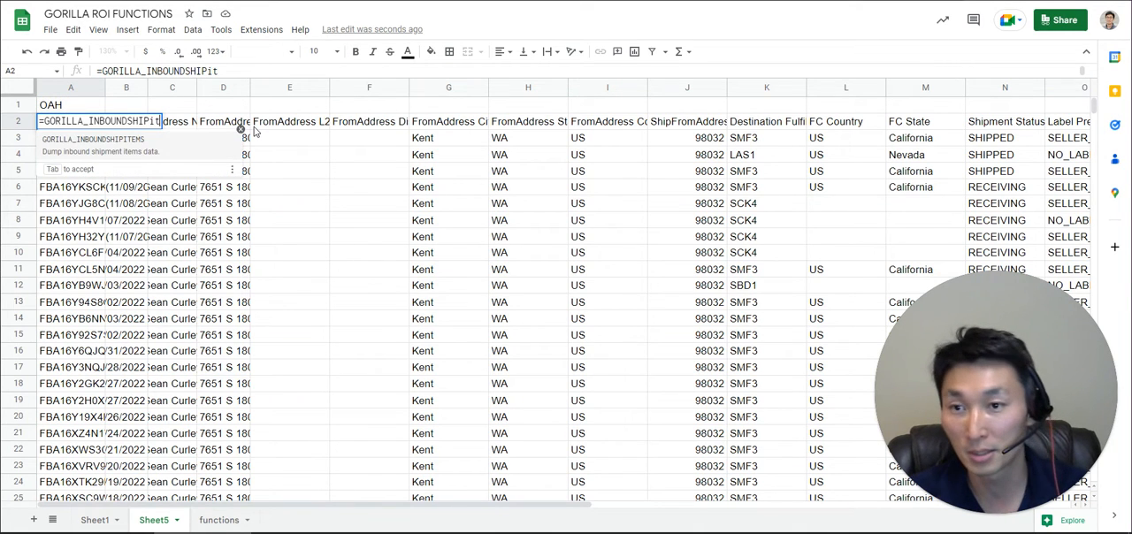
click(156, 142)
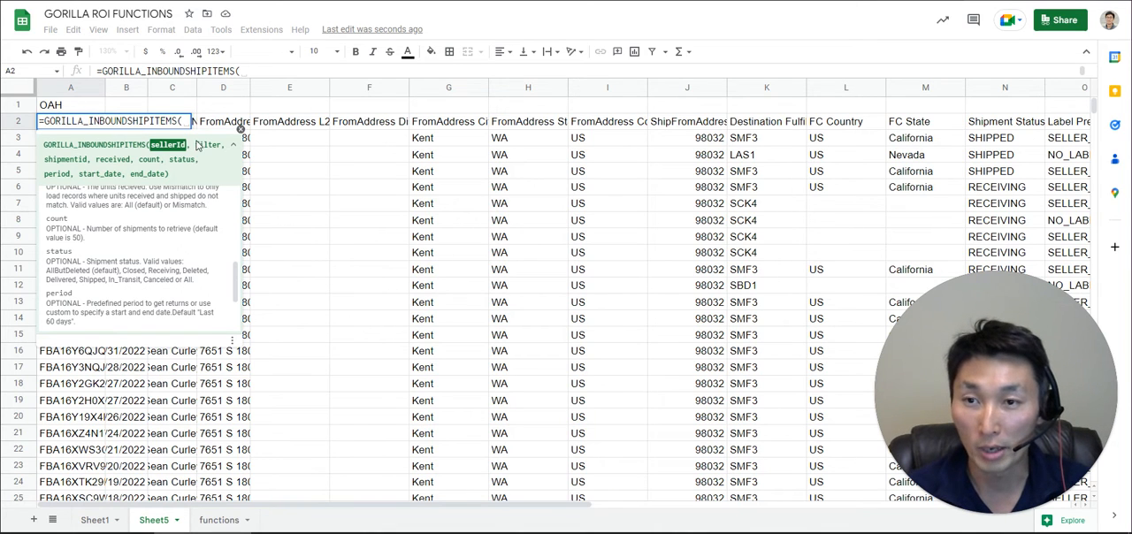
- Give the shipment items formula cell A1 as its only argument and run it
click(75, 107)
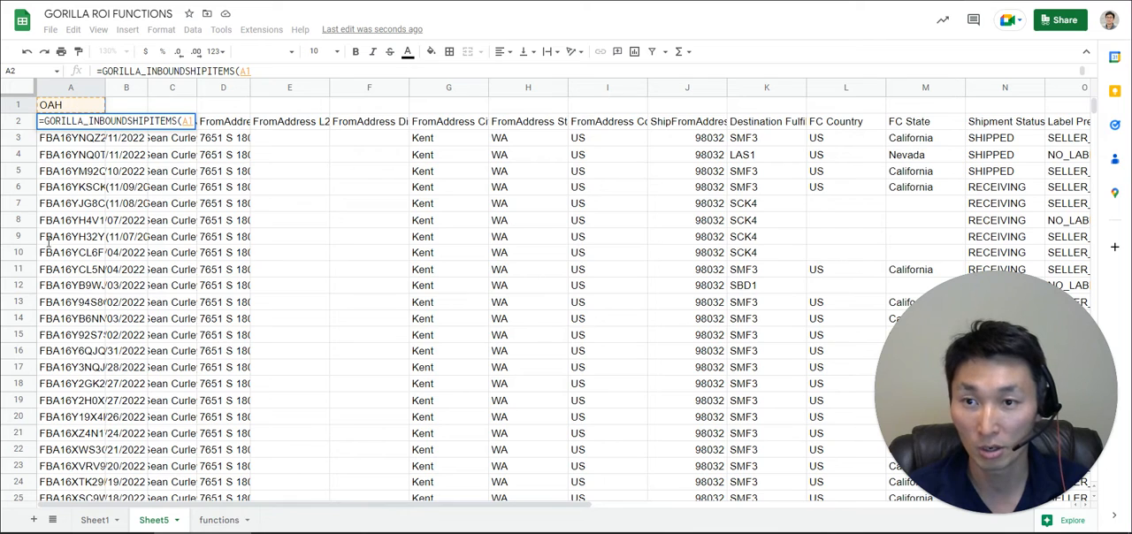
text(,)
key(BackSpace)
text())
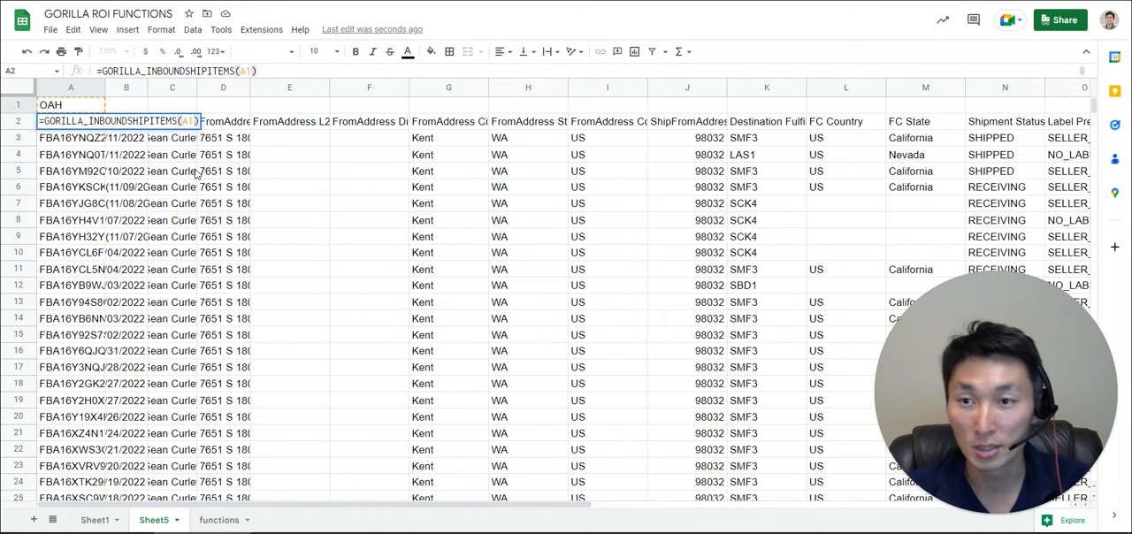
key(Return)
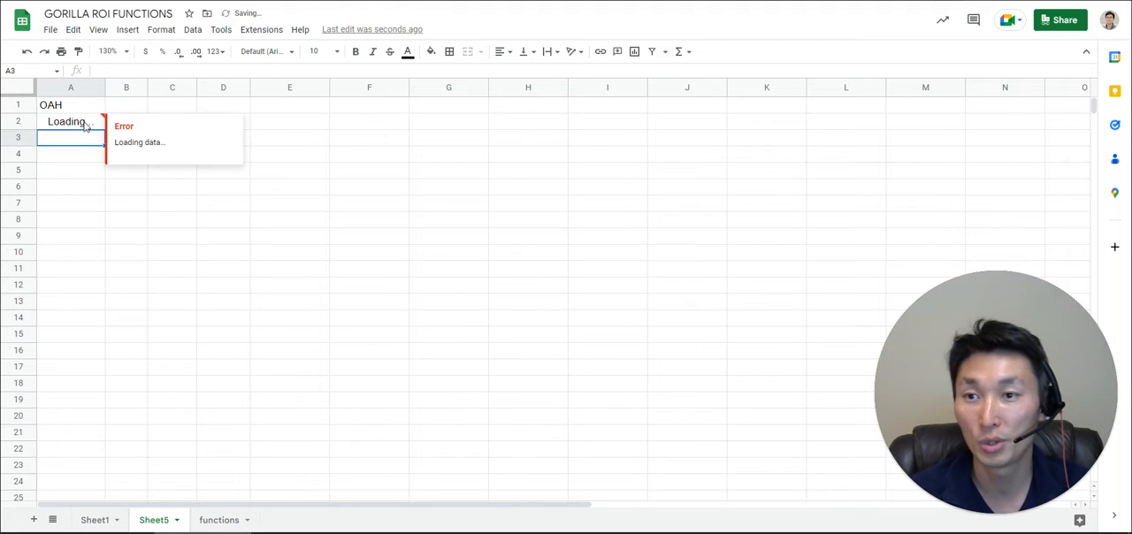
- Review the shipment items formula in A2 and the returned fulfillment network SKU, quantity shipped, quantity received and shipment status columns
click(83, 117)
key(F2)
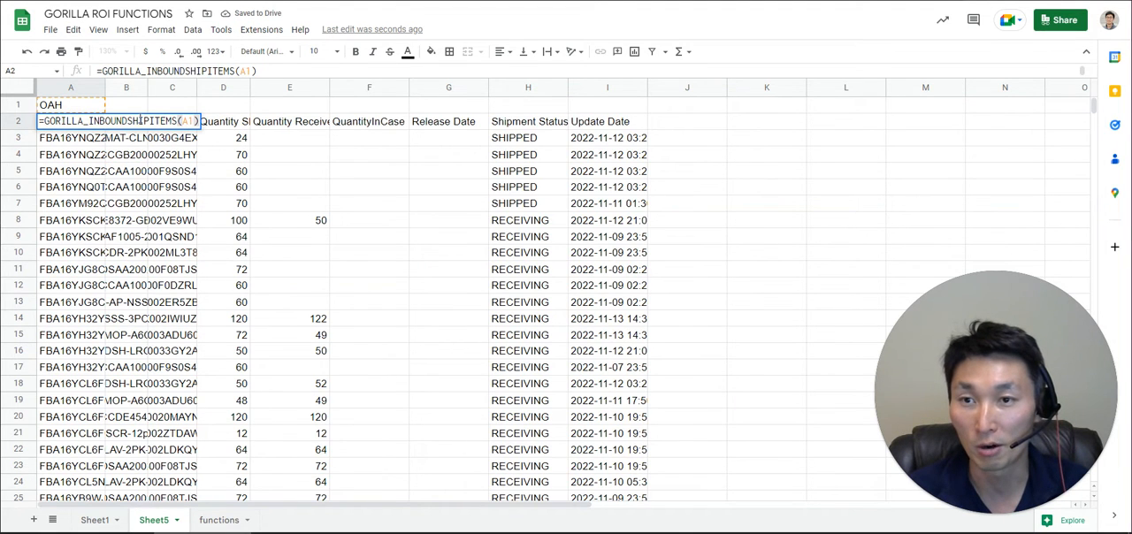
key(Escape)
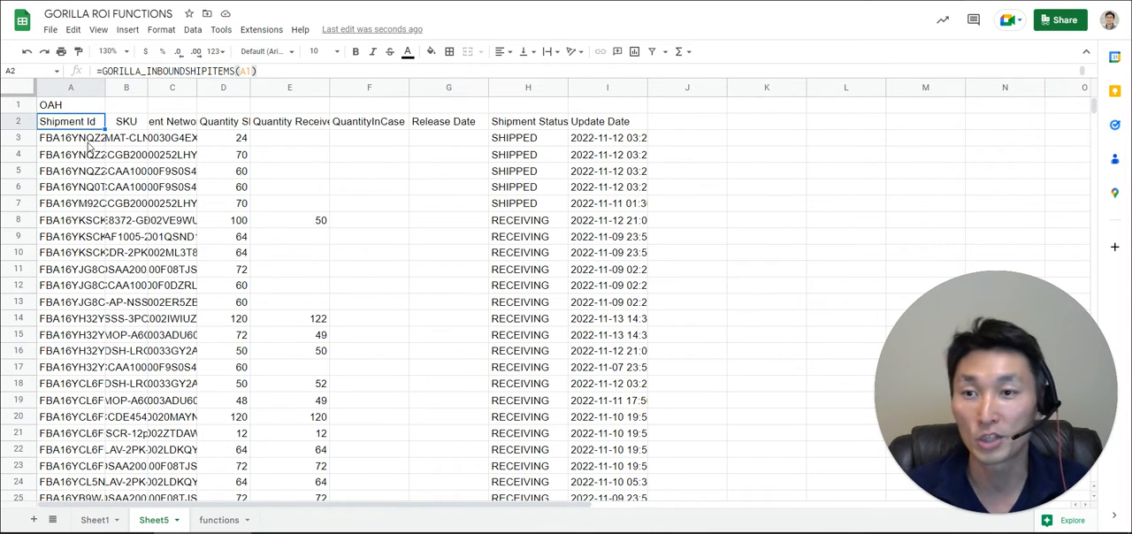
drag(183, 129, 188, 243)
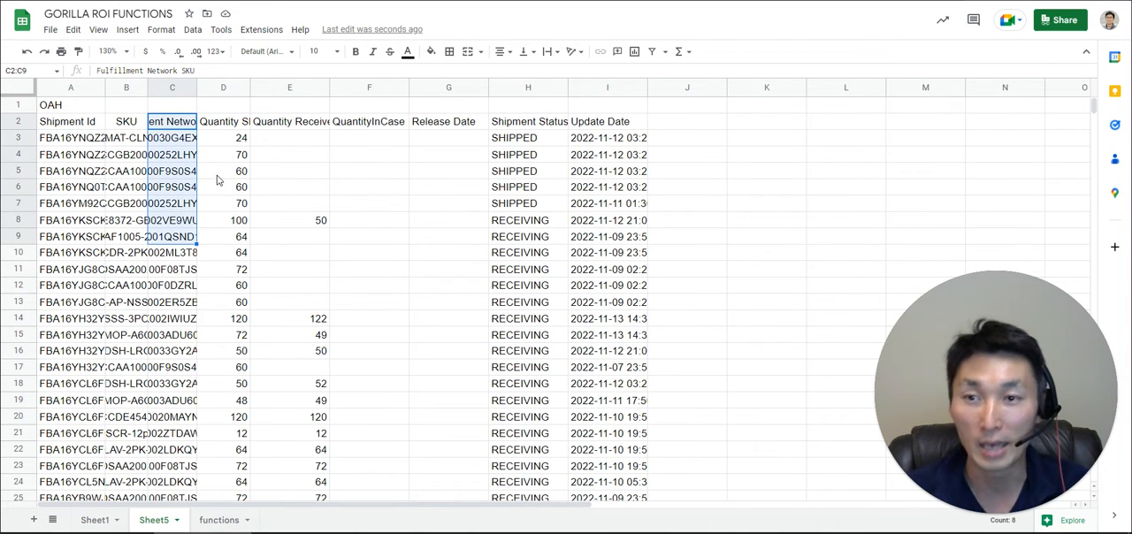
drag(234, 123, 239, 252)
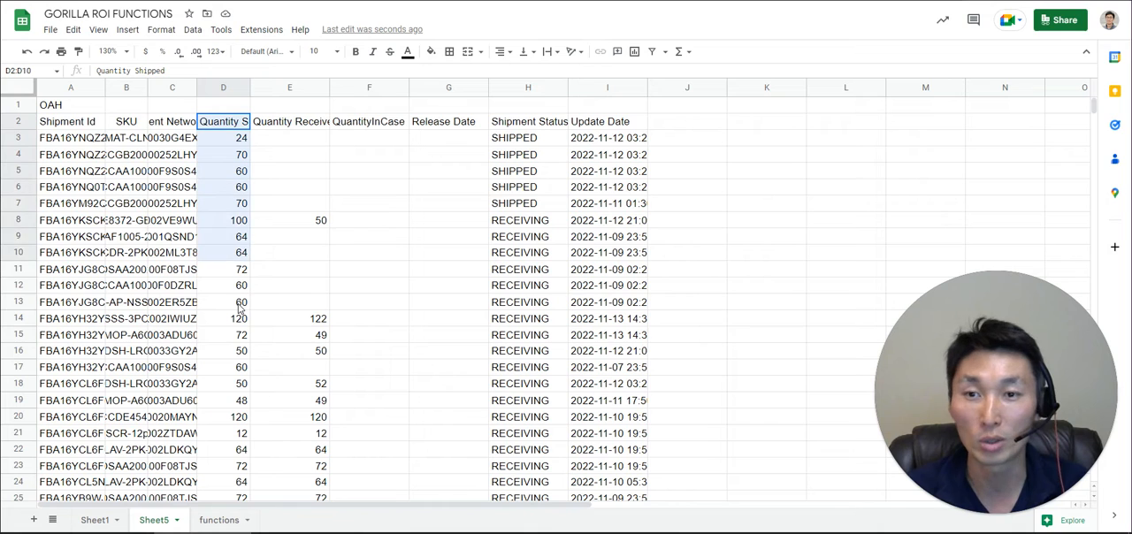
drag(239, 308, 239, 310)
click(315, 126)
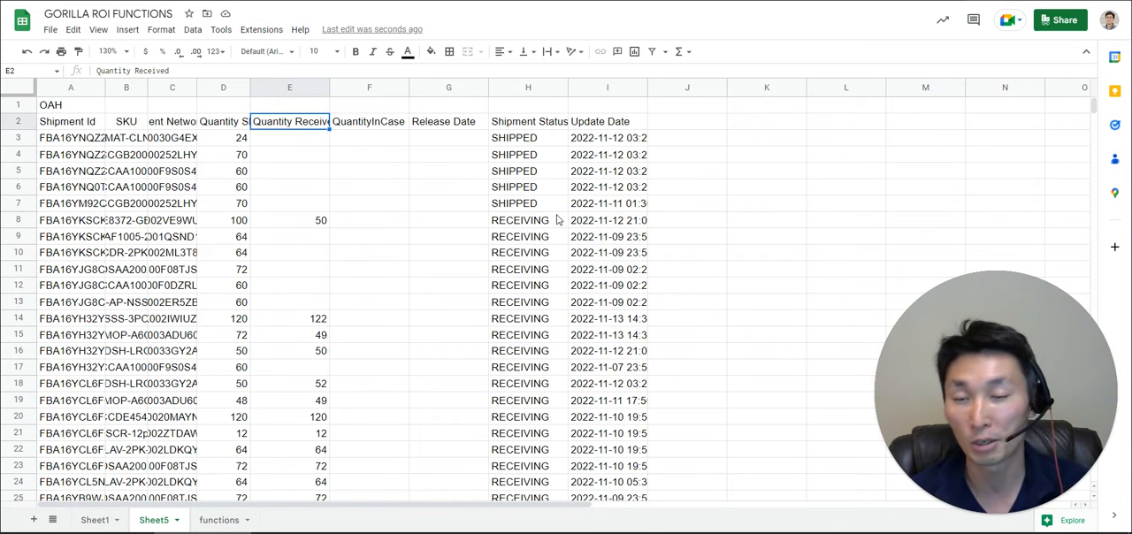
click(554, 243)
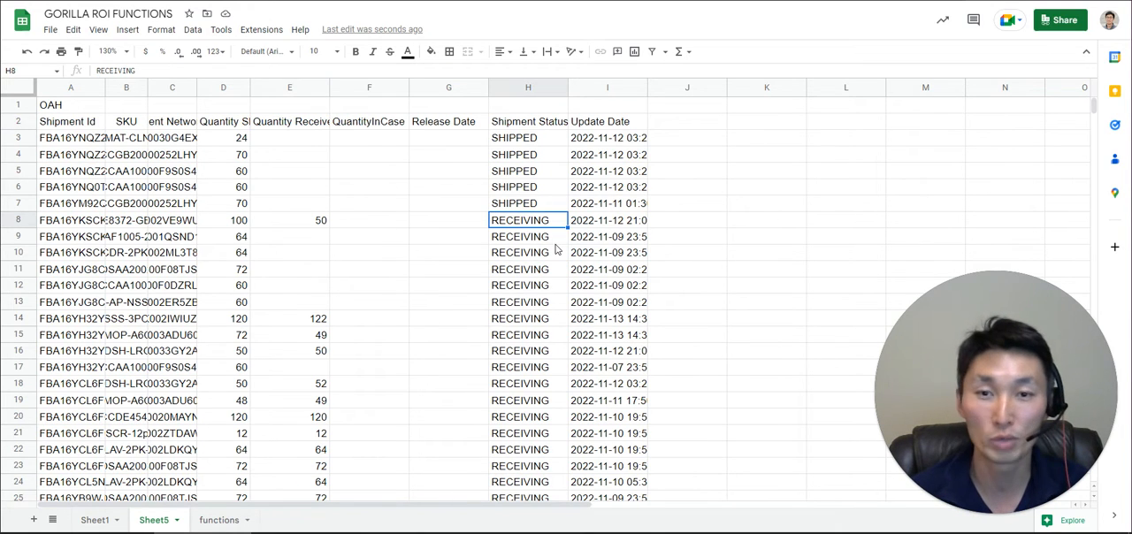
- Open the A2 formula for editing, start the filter argument after A1, and read the function help on the optional arguments
click(99, 124)
double_click(99, 124)
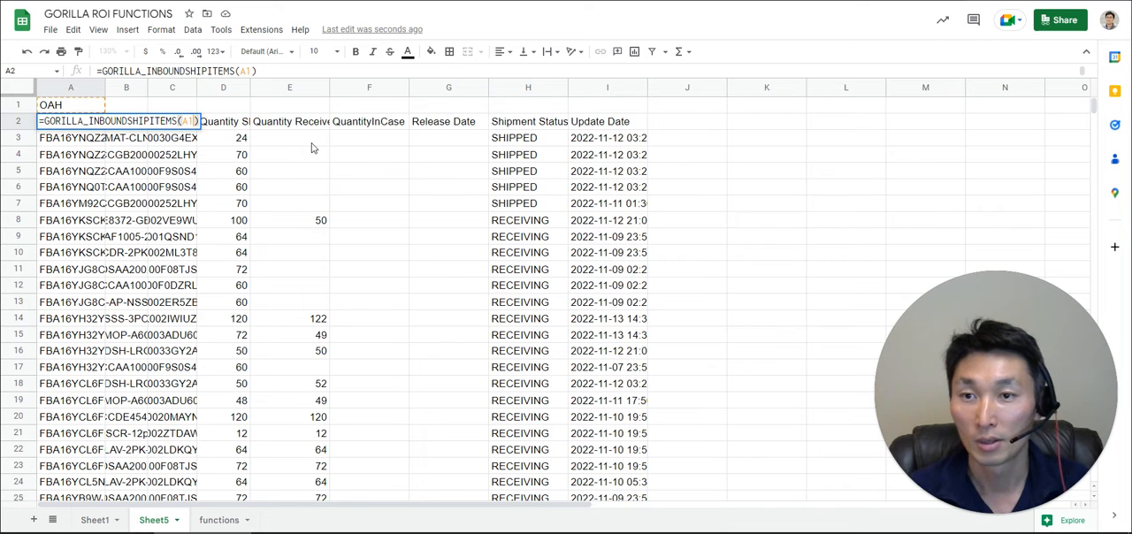
text(,)
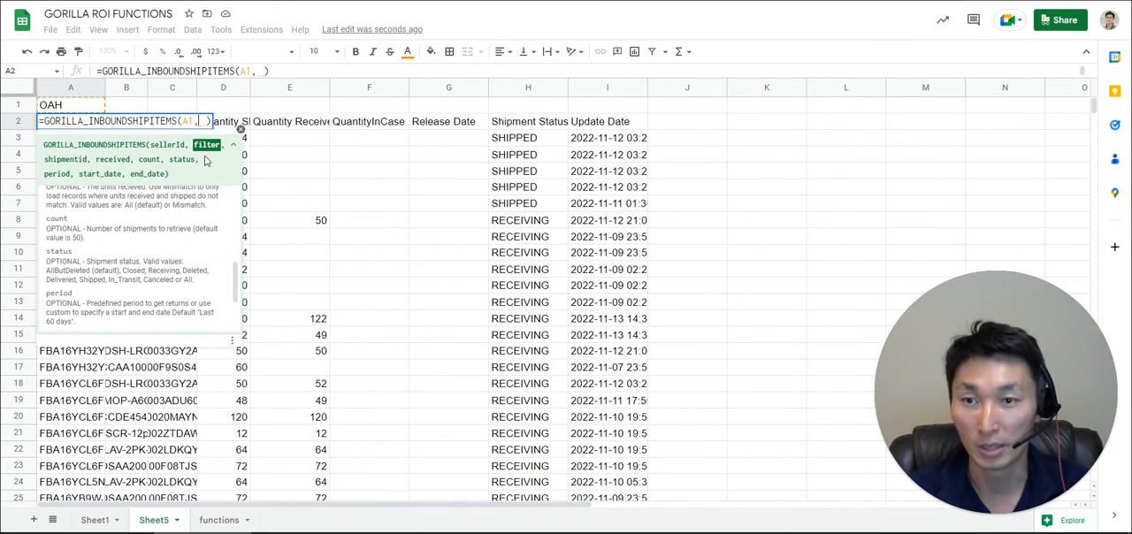
scroll(190, 266, up, 5)
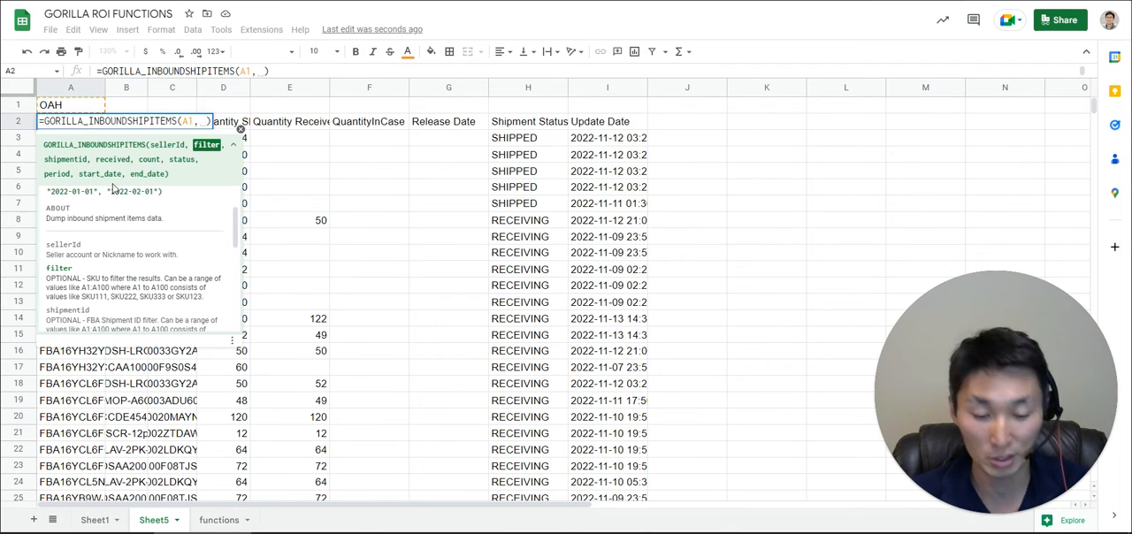
- Leave the filter, shipment ID and received arguments empty in the A2 formula to reach the count argument
text(,,,)
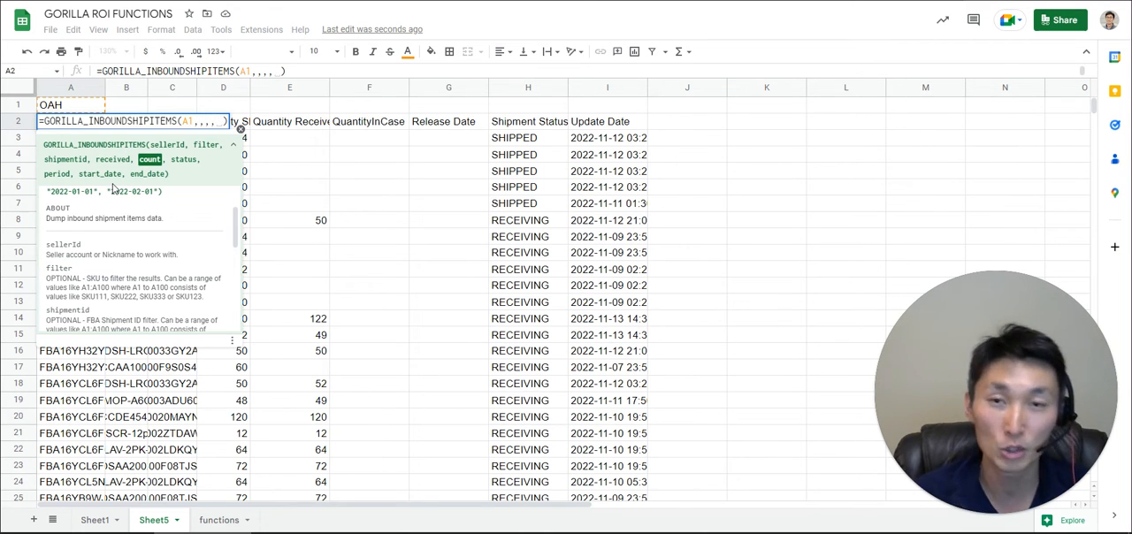
key(BackSpace)
key(BackSpace)
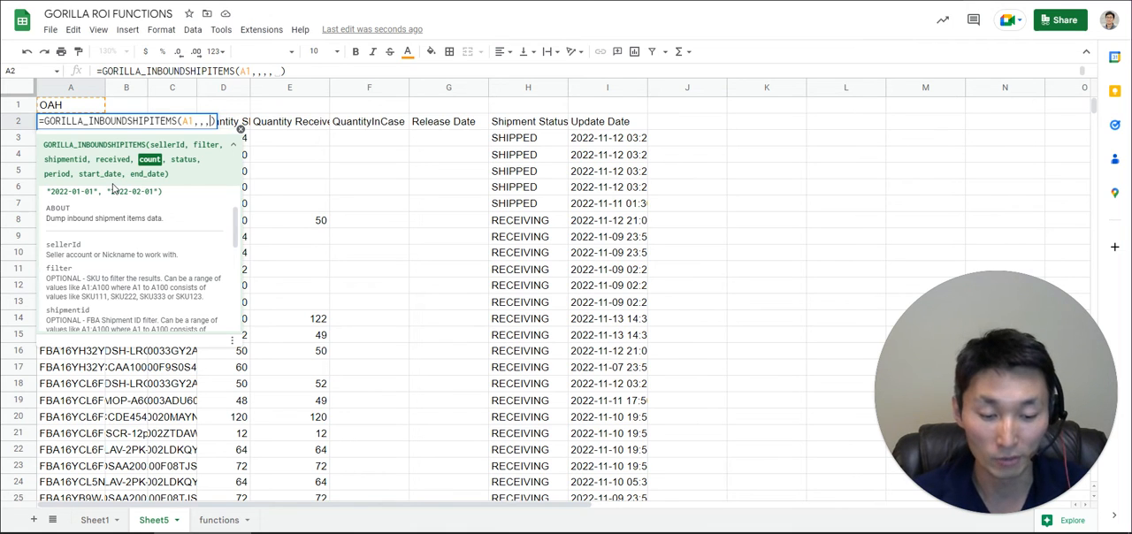
text(;;;)
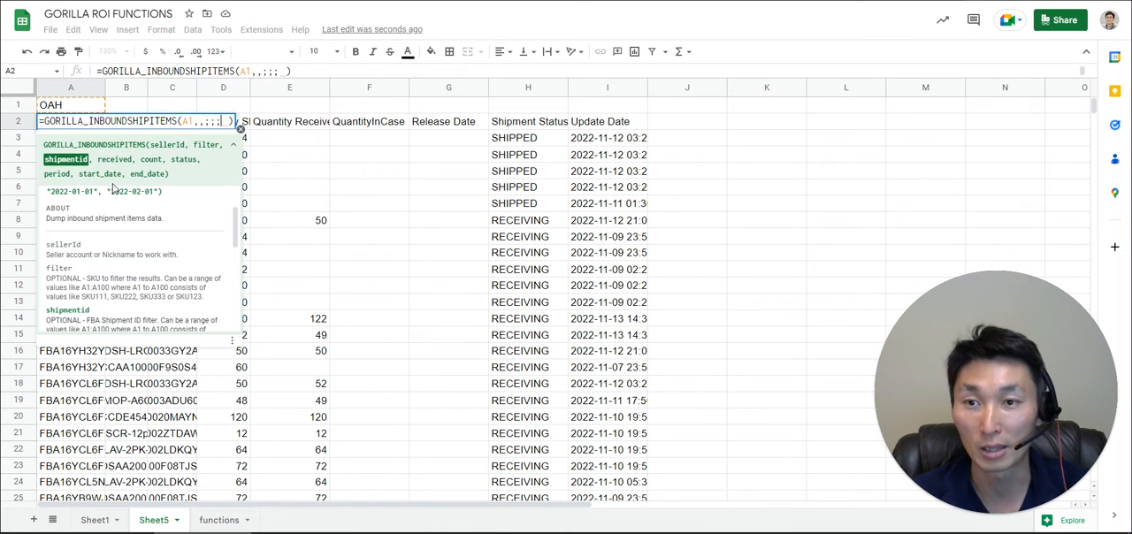
key(BackSpace)
key(BackSpace)
text(,)
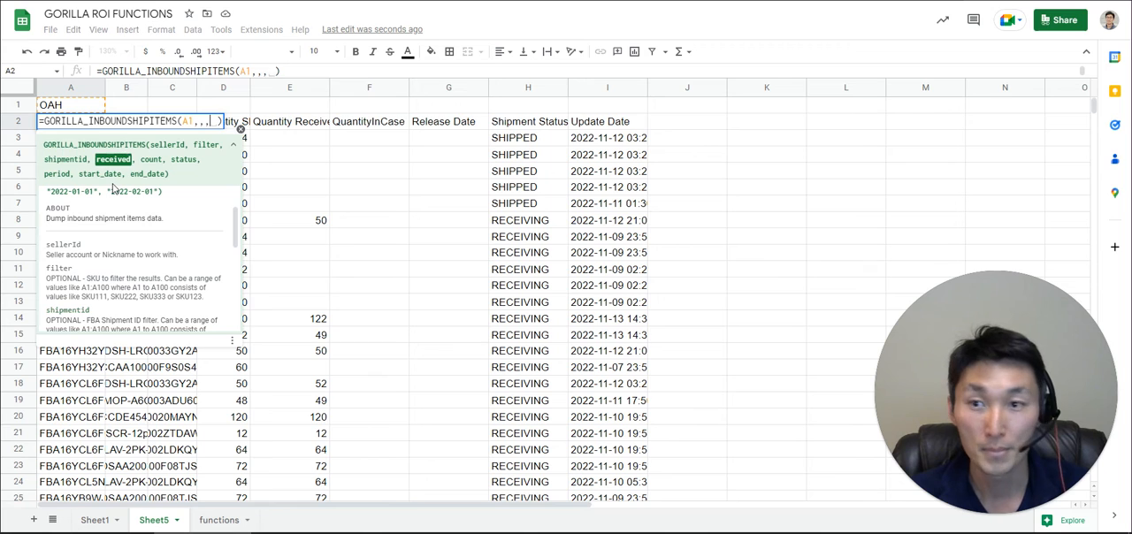
text(,)
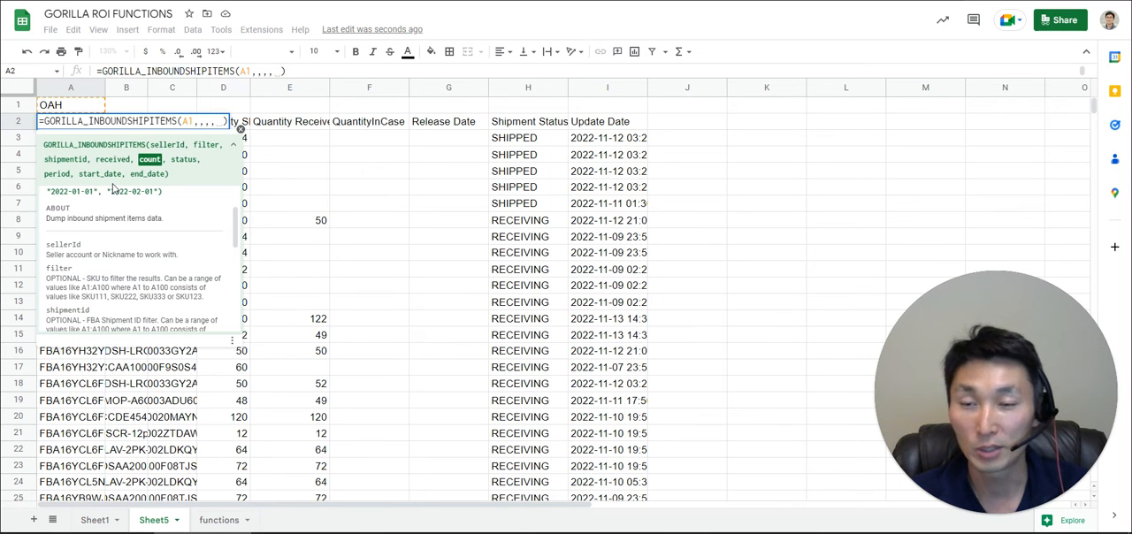
- Read the function help descriptions for the shipment ID, received, count, status and period arguments
scroll(161, 262, down, 4)
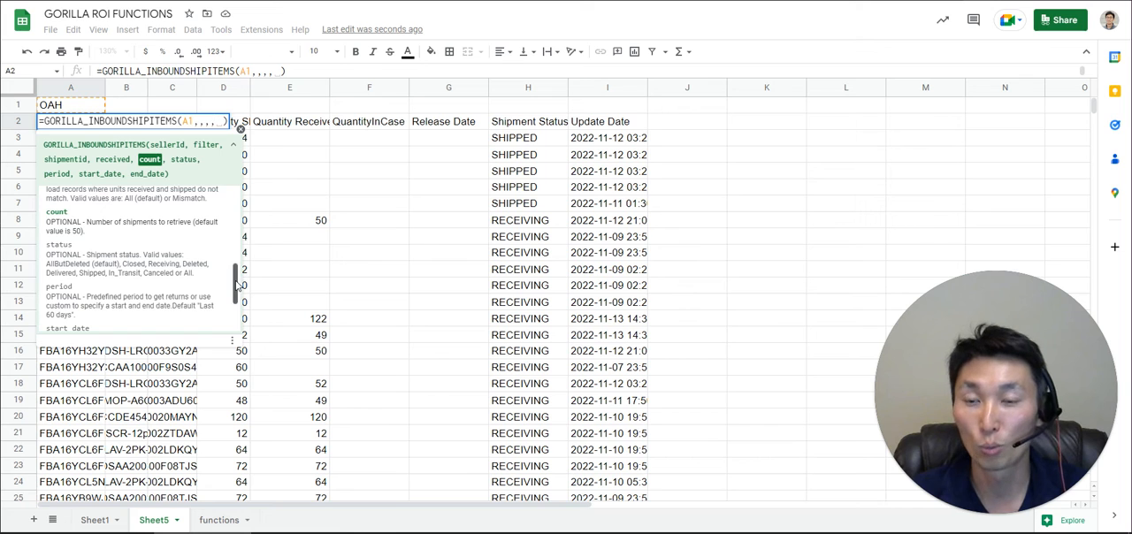
scroll(237, 286, down, 1)
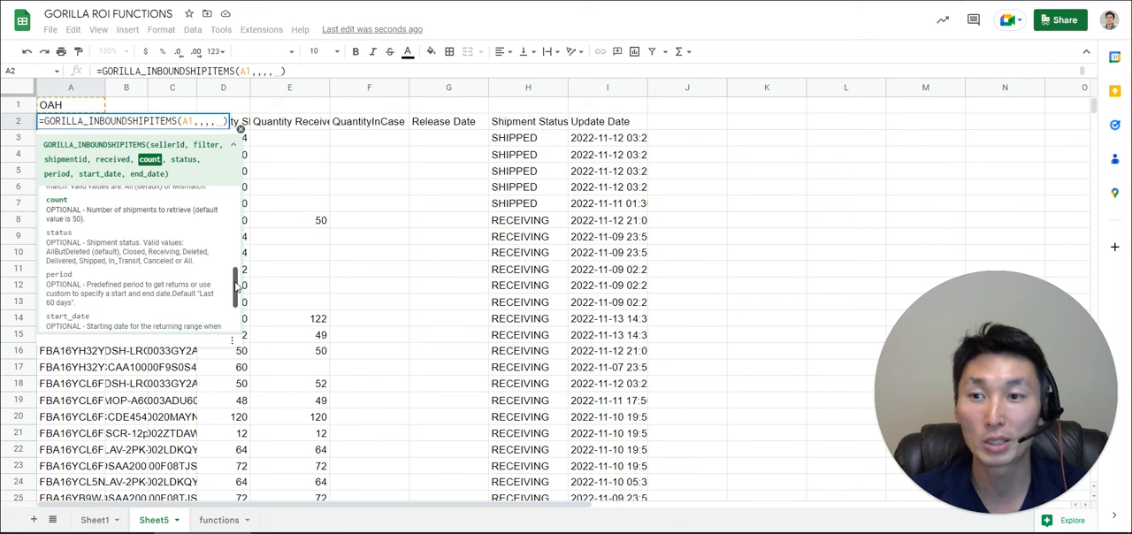
drag(237, 286, 243, 247)
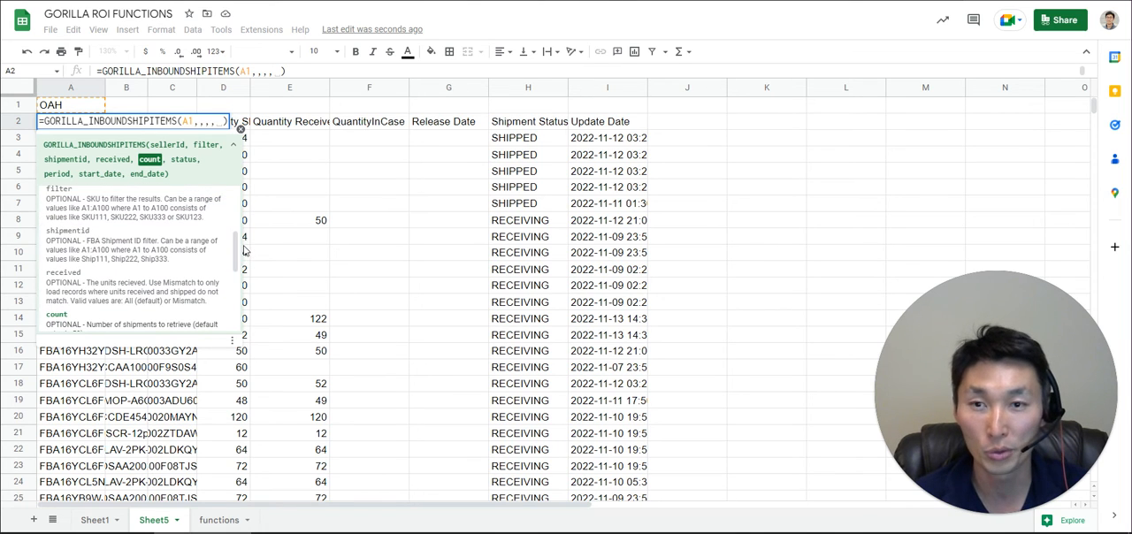
- Remove the empty arguments from the A2 formula, leaving only A1, run it and reselect A2
drag(200, 122, 240, 126)
key(BackSpace)
key(BackSpace)
text(=)
key(BackSpace)
key(Return)
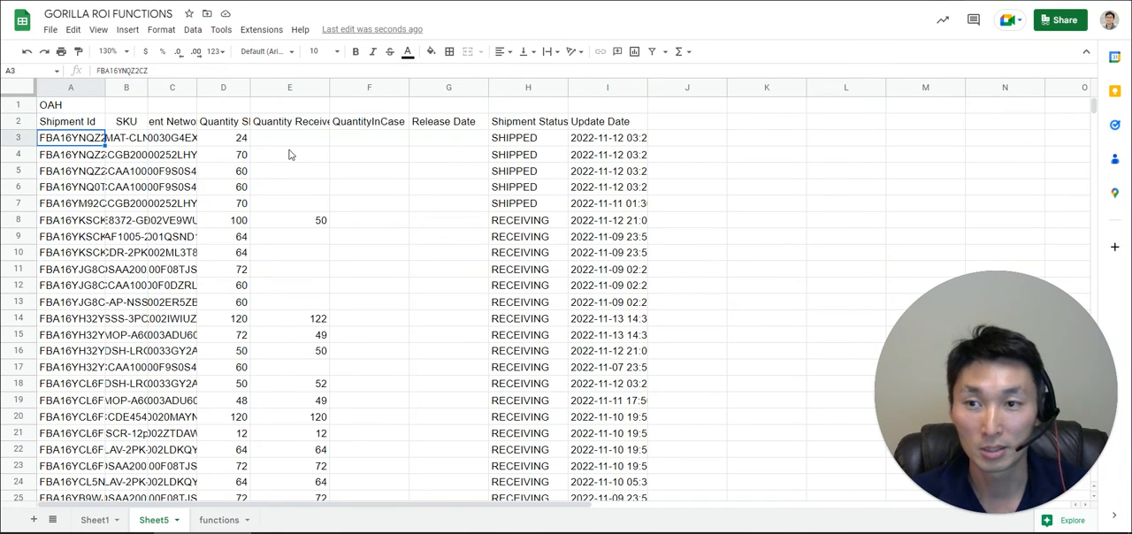
key(Up)
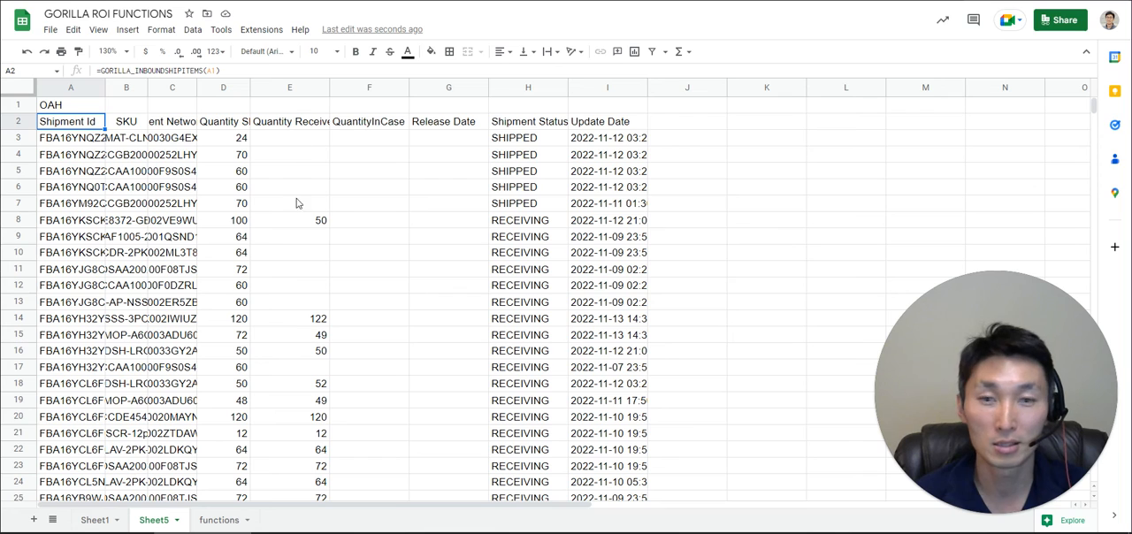